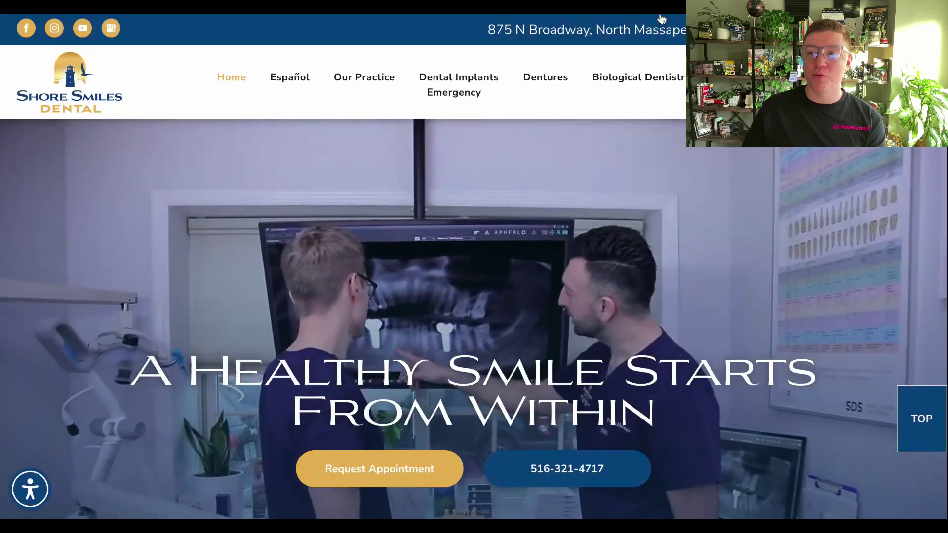
# Zoom the Shore Smiles Dental homepage out so the full navigation fits on one line
pyautogui.hotkey('ctrl', '-')
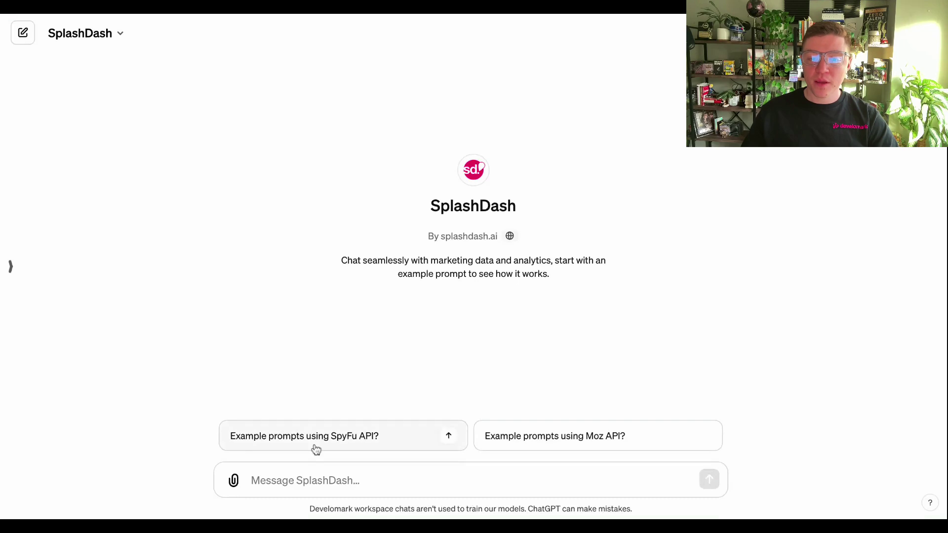
# Address the SplashDash (serpApi) GPT and paste the prompt to summarize the YouTube video link
pyautogui.click(320, 475)
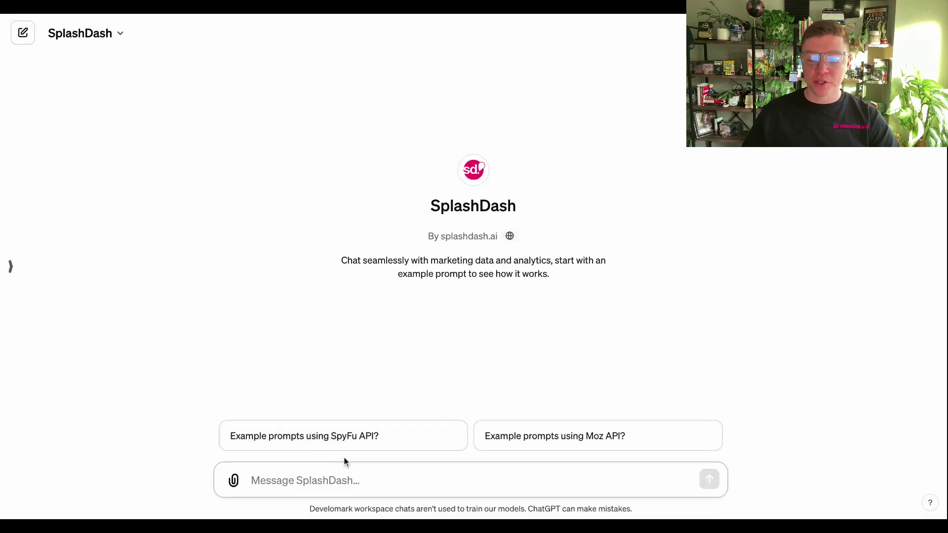
pyautogui.write('@')
pyautogui.click(340, 439)
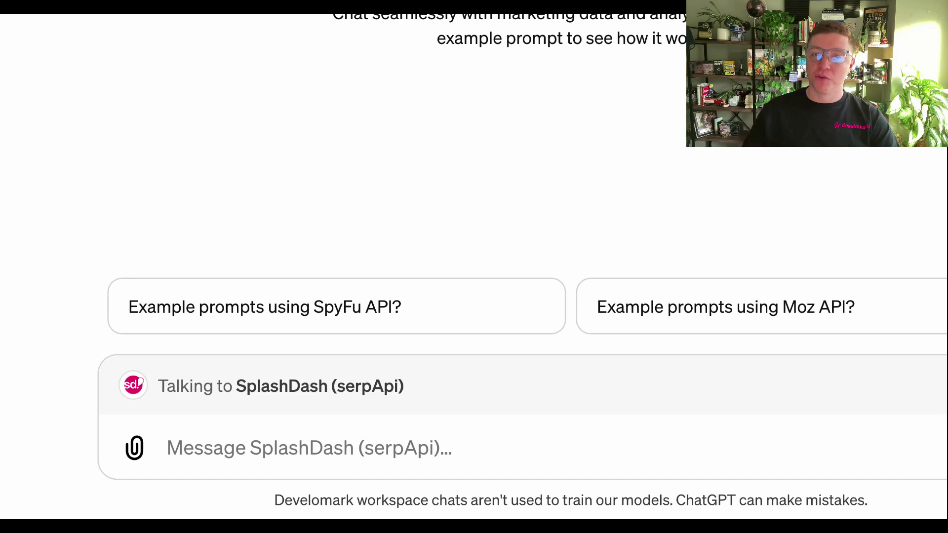
pyautogui.write('Summarize this video’s transcript: https://www.youtube.com/watch?v=vGrNZkTnxal')
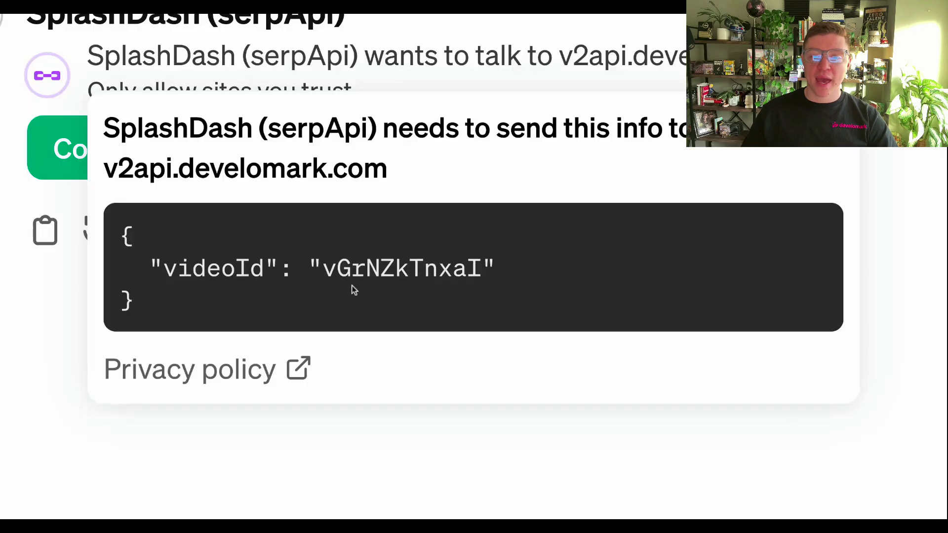
# Approve SplashDash fetching the shared video's data, then scroll down the results
pyautogui.moveTo(309, 268); pyautogui.dragTo(496, 268)
pyautogui.click(67, 153)
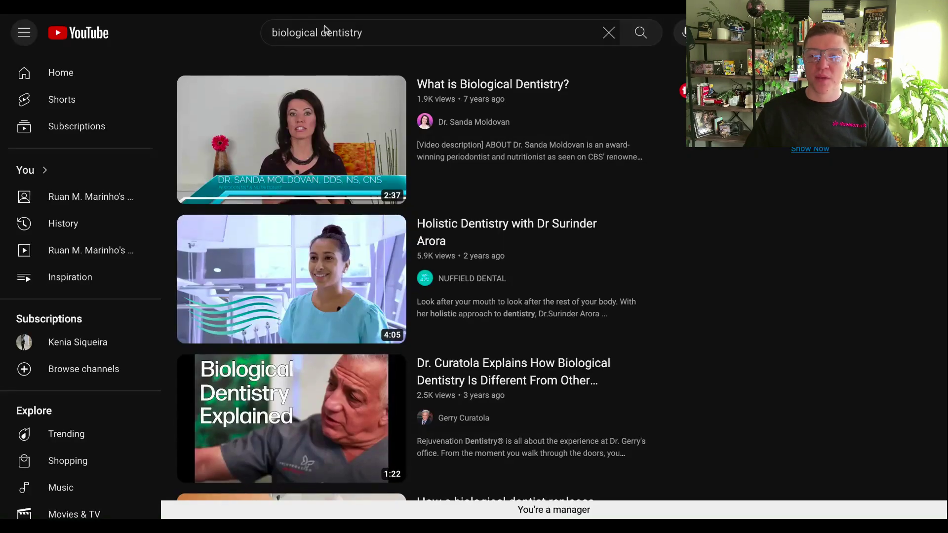
pyautogui.scroll(-2, 285, 355)
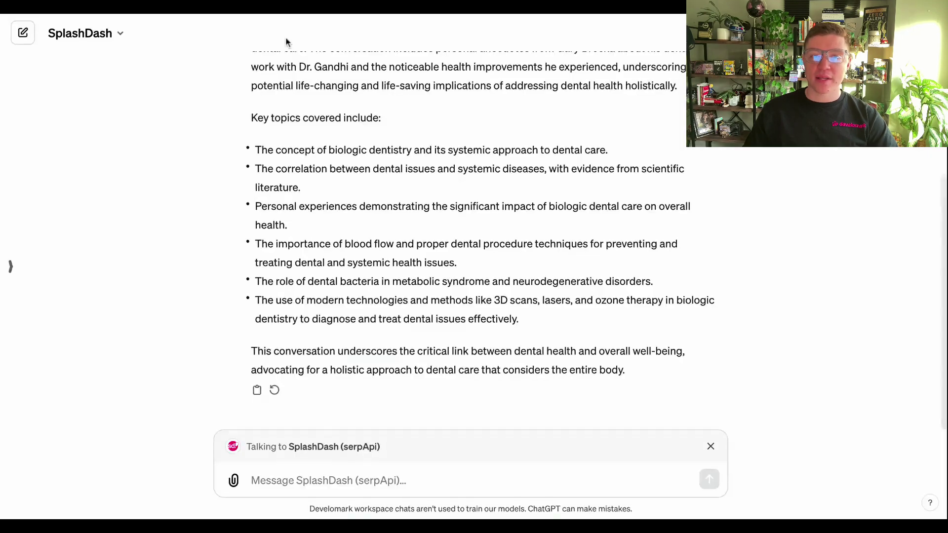
# Send the Dr. Curatola YouTube video link to SplashDash for summarizing
pyautogui.click(292, 475)
pyautogui.write('T')
pyautogui.press('BackSpace')
pyautogui.write('https://www.youtube.com/watch?v=DC5oUDONXgg&pp=ygUVYmlvbG9naWNhbCBkZW50aXN0cnkg')
pyautogui.press('Return')
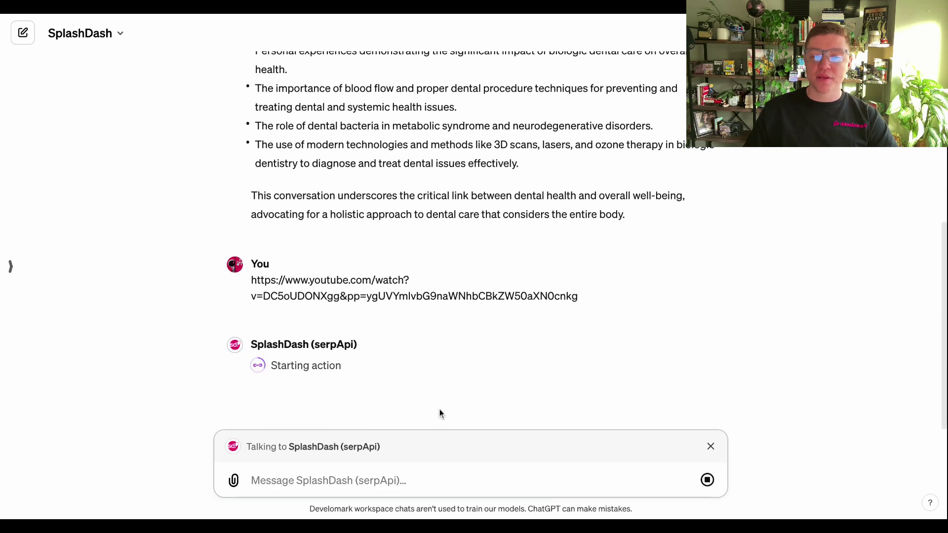
# Allow SplashDash to send the video ID to v2api.develomark.com
pyautogui.moveTo(356, 339)
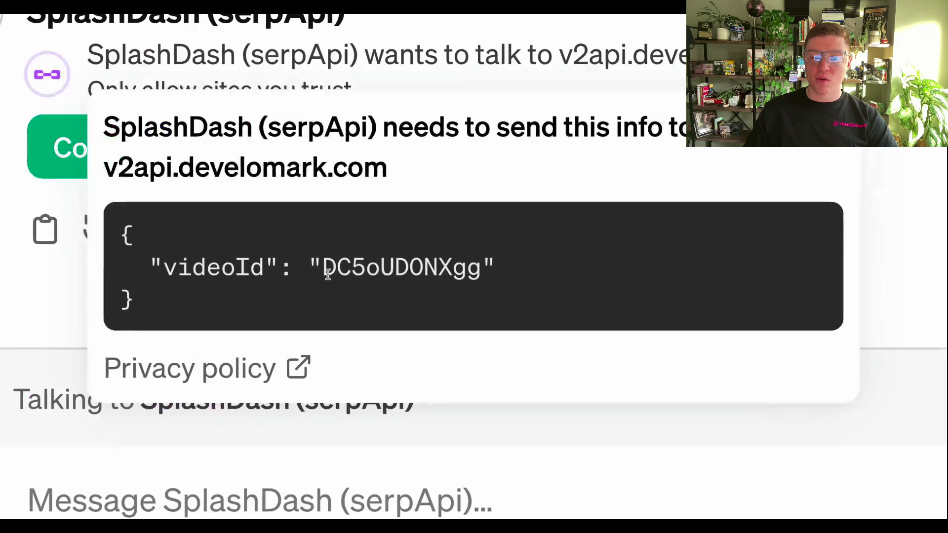
pyautogui.moveTo(347, 399); pyautogui.dragTo(404, 400)
pyautogui.click(429, 405)
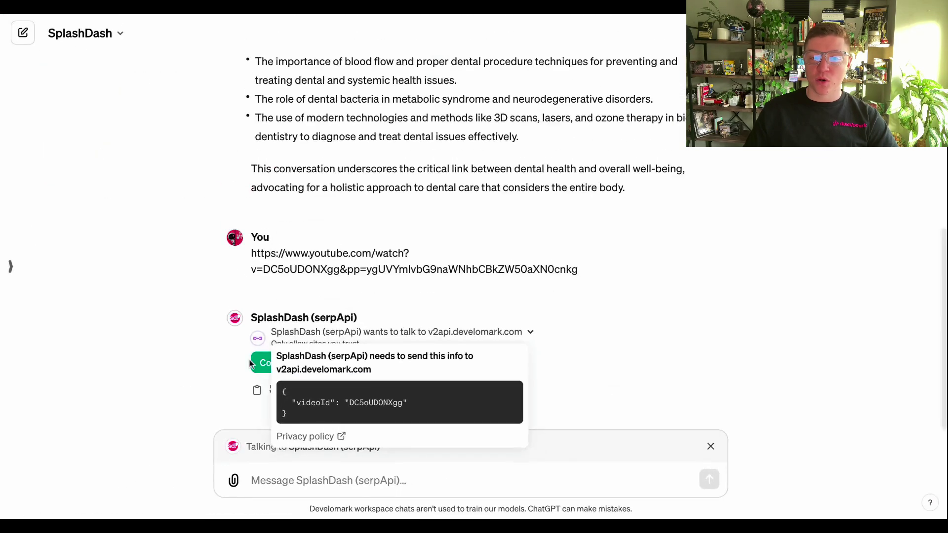
pyautogui.click(252, 364)
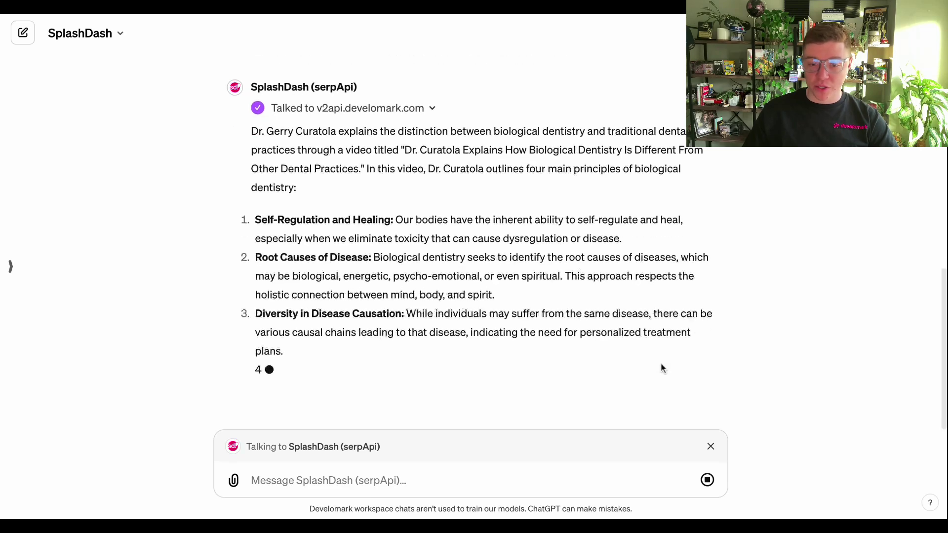
# Scroll up and down through both video summaries in the chat
pyautogui.scroll(8, 624, 353)
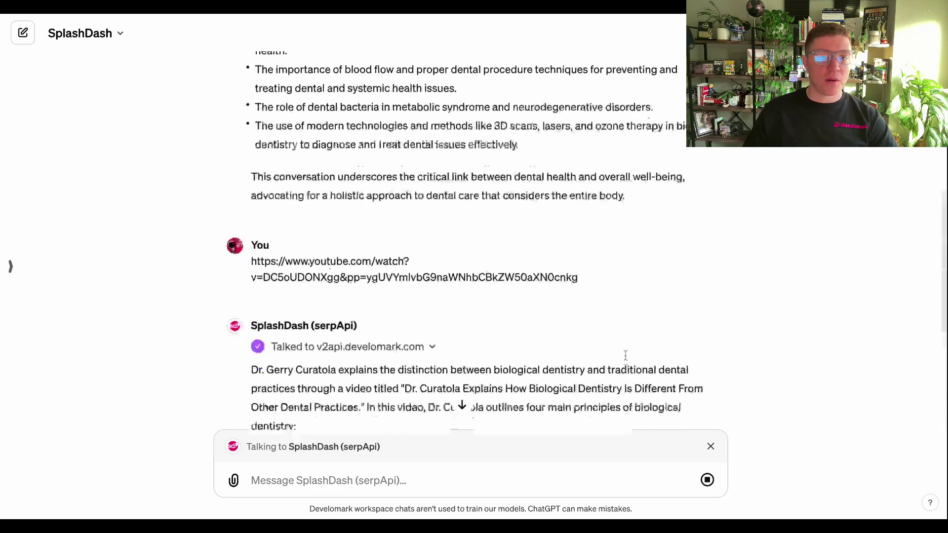
pyautogui.scroll(5, 624, 360)
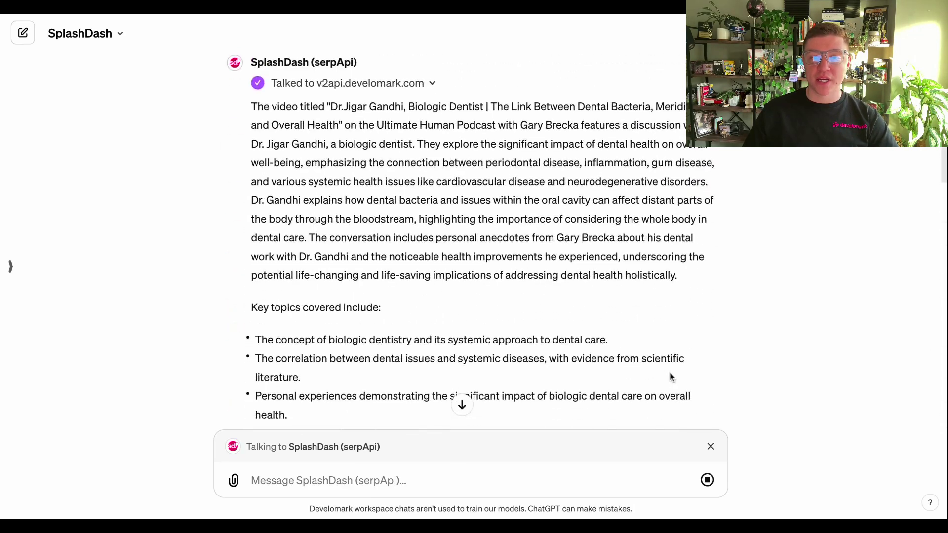
pyautogui.scroll(-4, 672, 376)
pyautogui.scroll(-10, 669, 377)
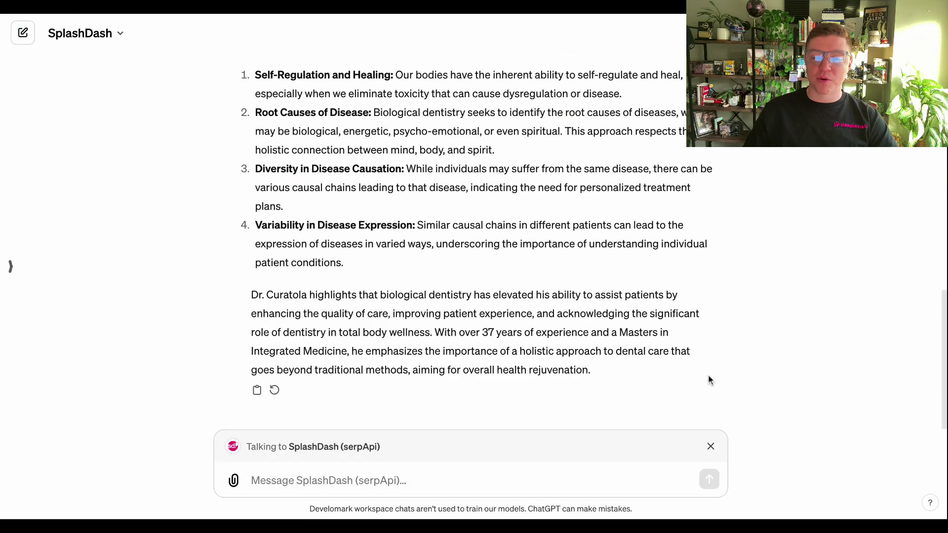
pyautogui.scroll(15, 678, 357)
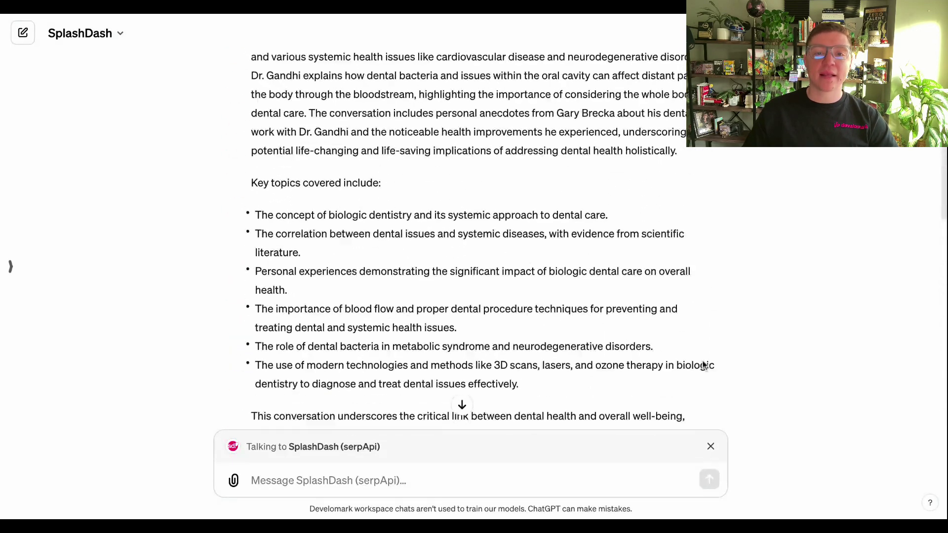
pyautogui.scroll(3, 698, 364)
pyautogui.scroll(-2, 697, 363)
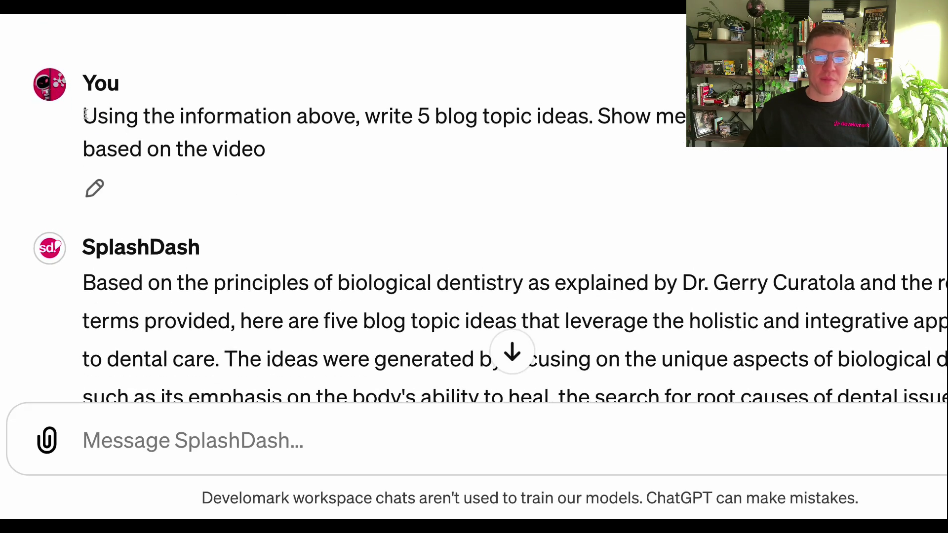
# Follow the streaming reply, highlighting the request, the Dr. Curatola mention and each topic heading
pyautogui.moveTo(365, 117); pyautogui.dragTo(587, 115)
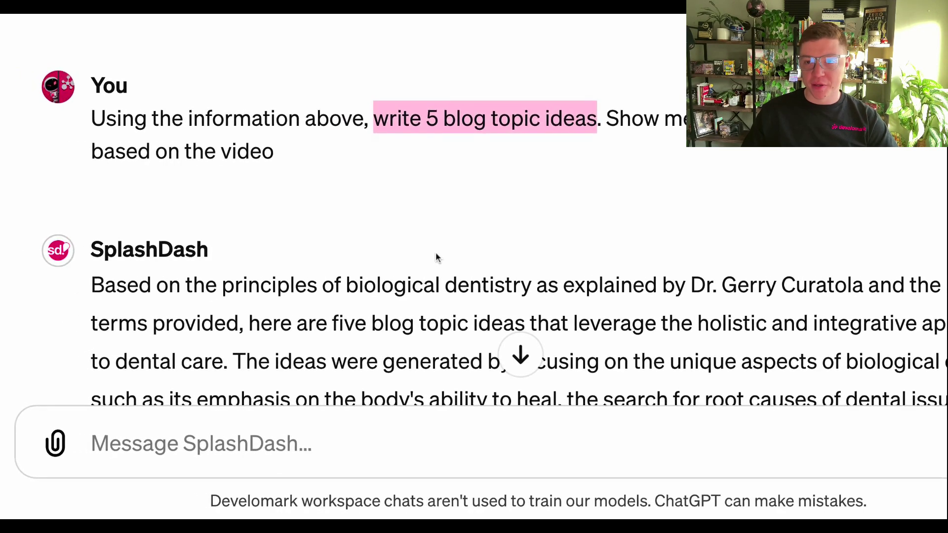
pyautogui.scroll(-10, 470, 244)
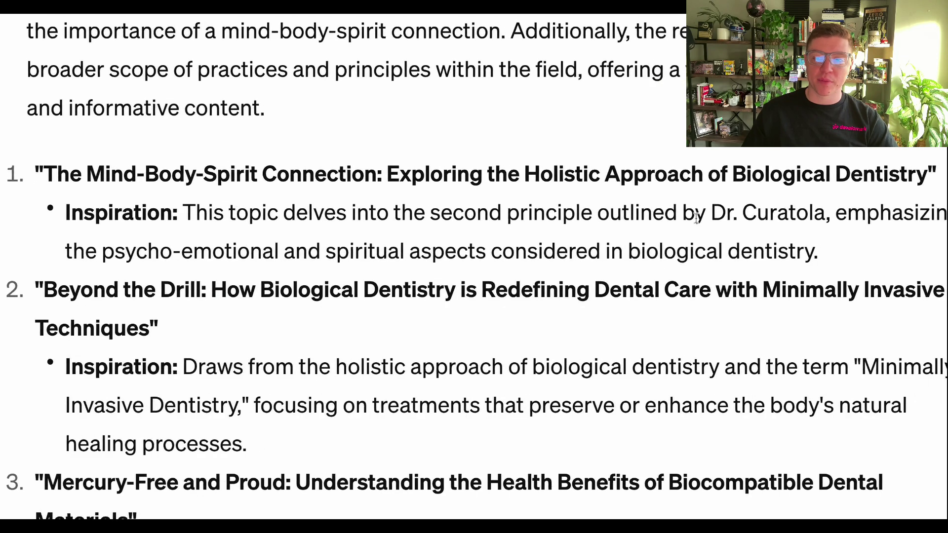
pyautogui.moveTo(711, 213); pyautogui.dragTo(824, 213)
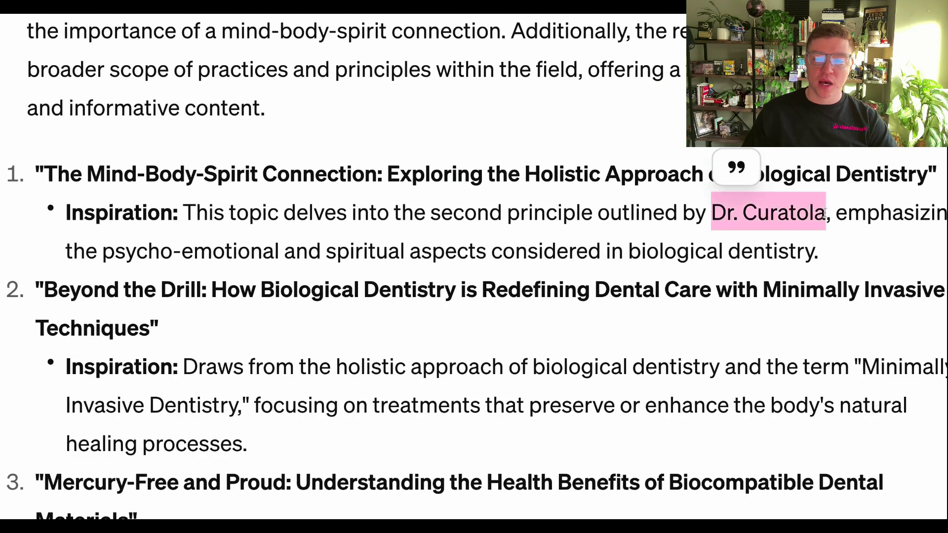
pyautogui.scroll(-4, 496, 217)
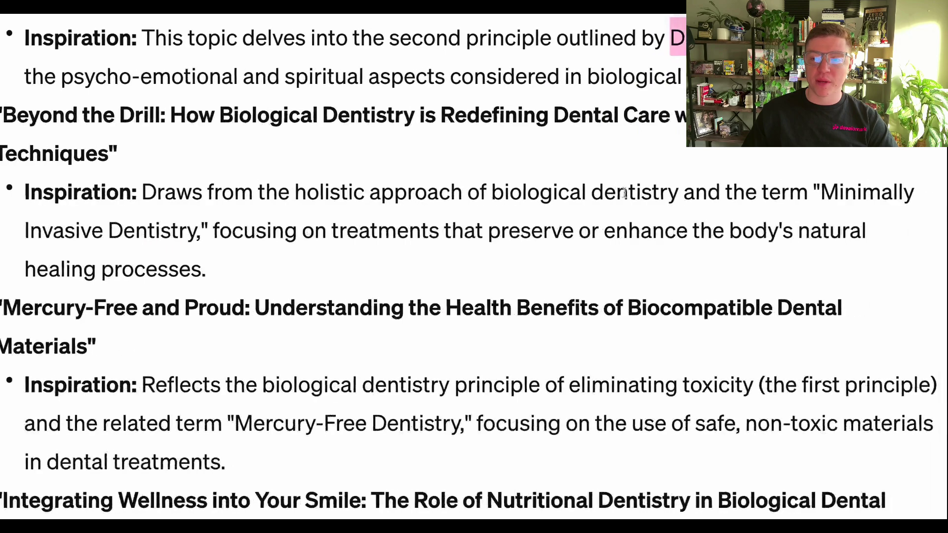
pyautogui.scroll(-4, 142, 224)
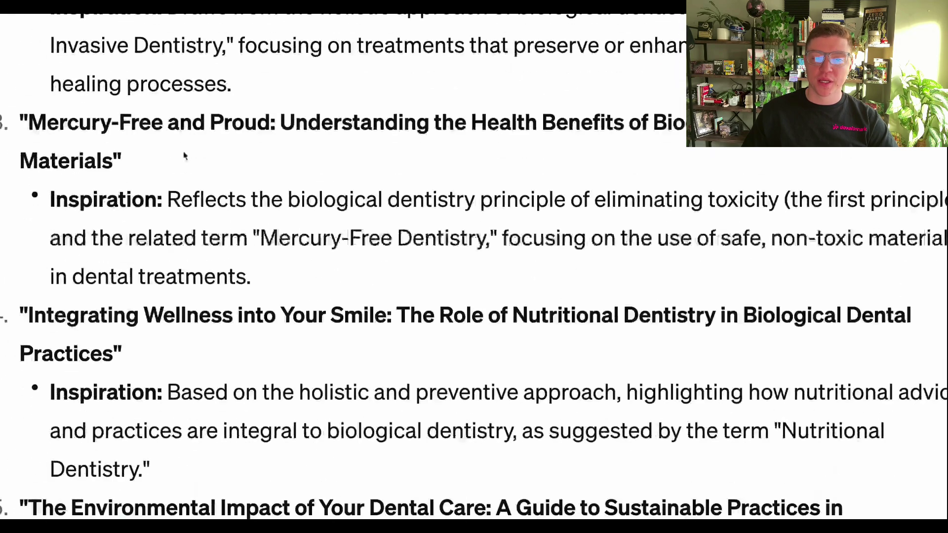
pyautogui.moveTo(31, 114); pyautogui.dragTo(31, 115)
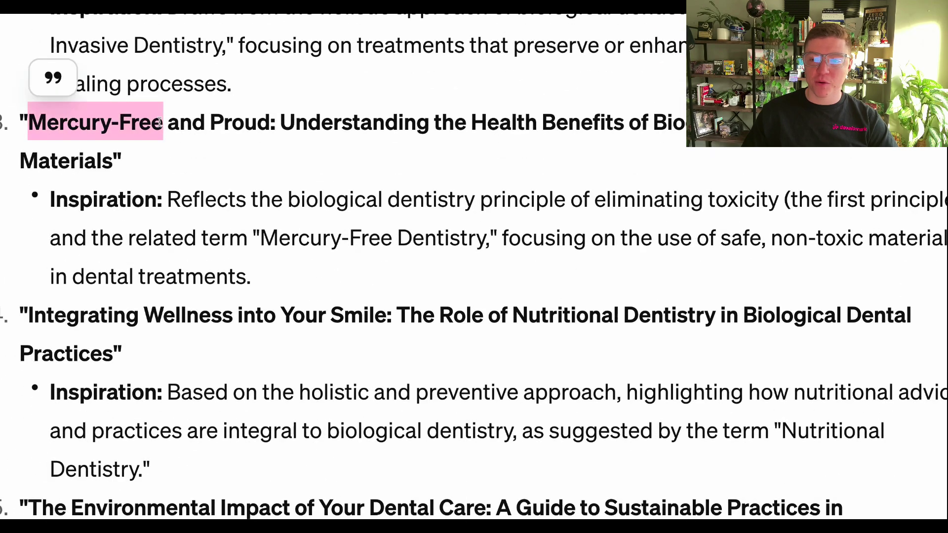
pyautogui.scroll(-4, 431, 200)
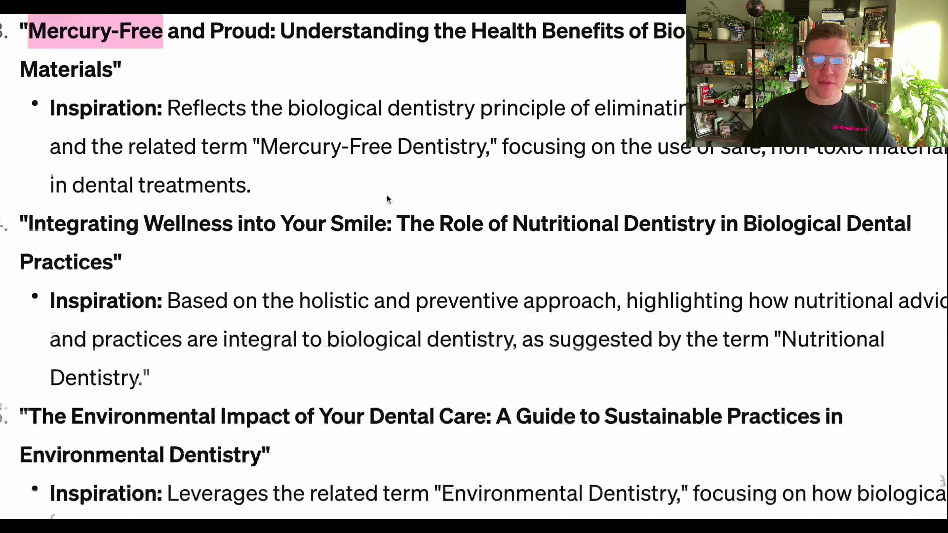
pyautogui.moveTo(27, 125); pyautogui.dragTo(385, 127)
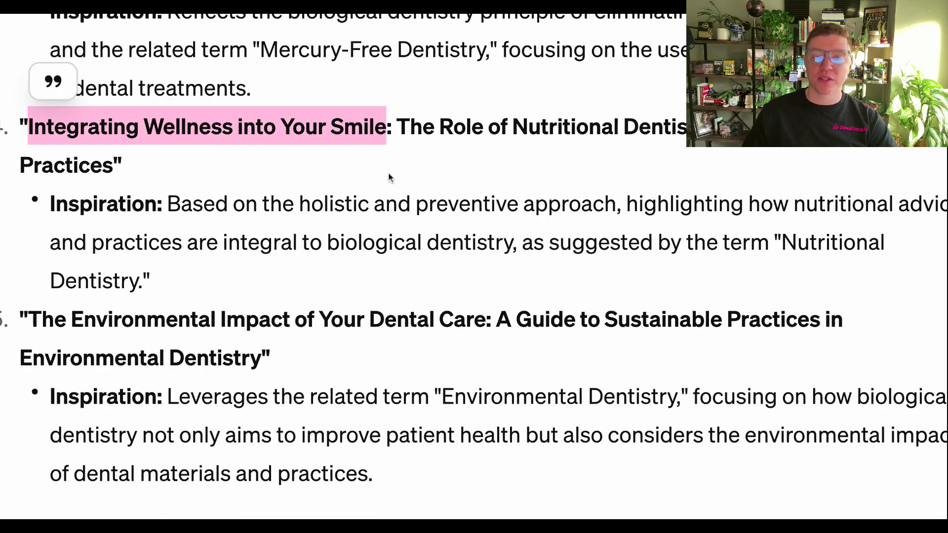
pyautogui.scroll(-3, 447, 178)
pyautogui.moveTo(40, 190); pyautogui.dragTo(471, 191)
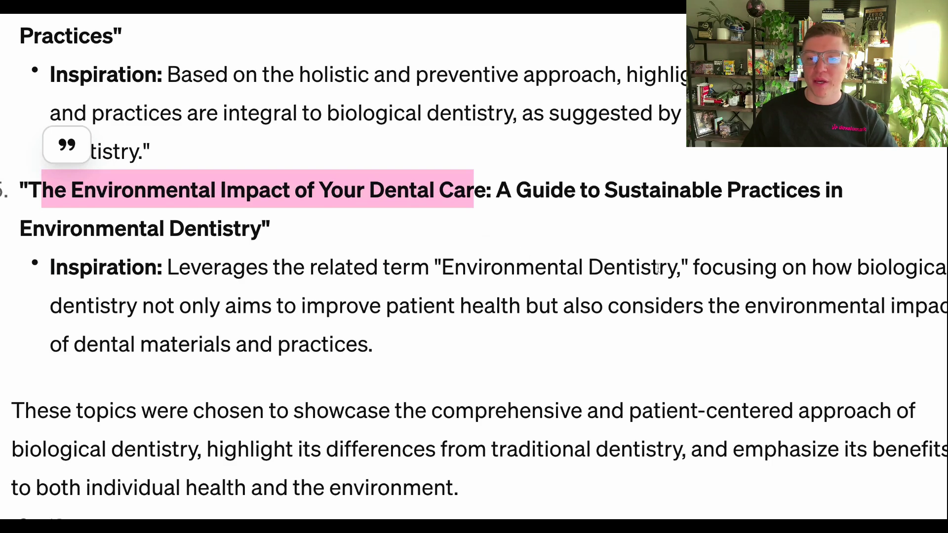
pyautogui.click(654, 341)
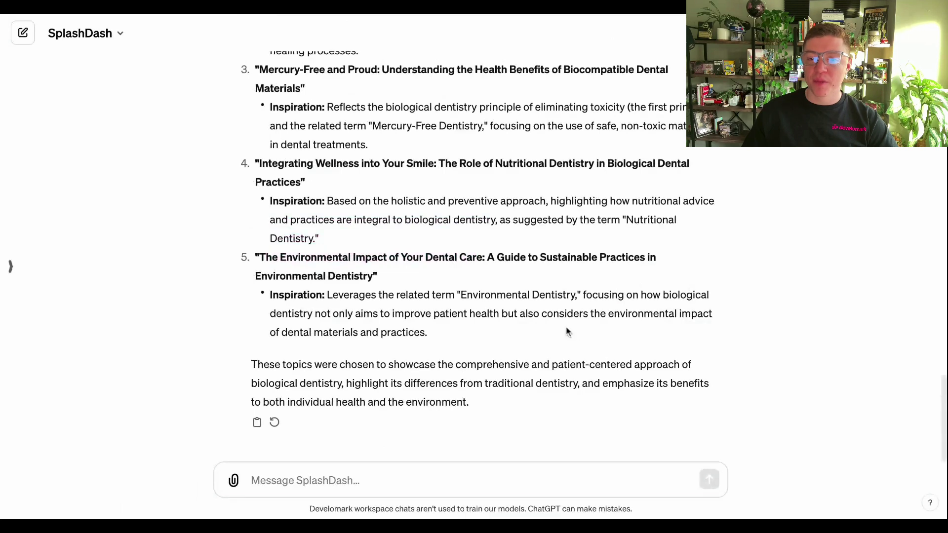